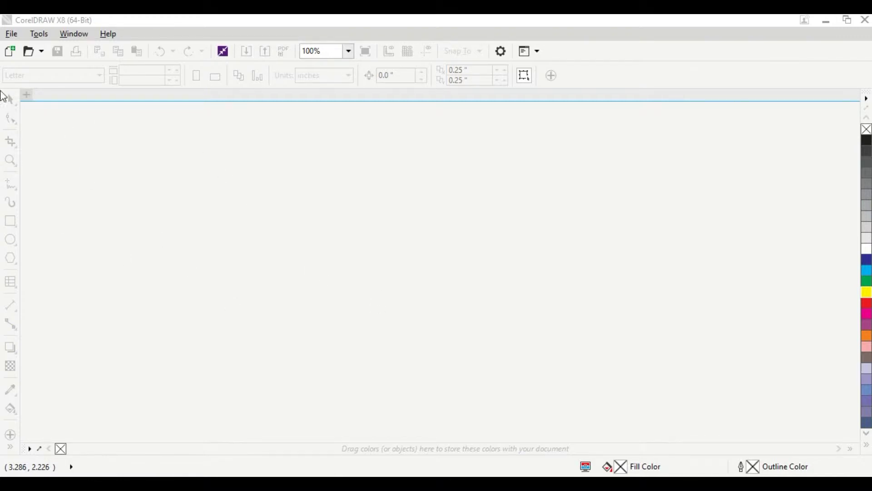
Create a new document with a custom 2 by 2 inch page.
left_click(11, 52)
left_click(431, 384)
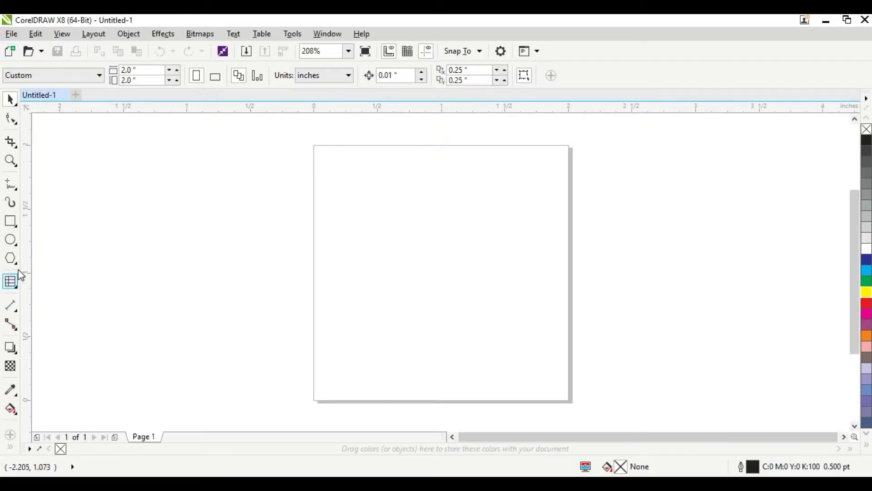
left_click(107, 208)
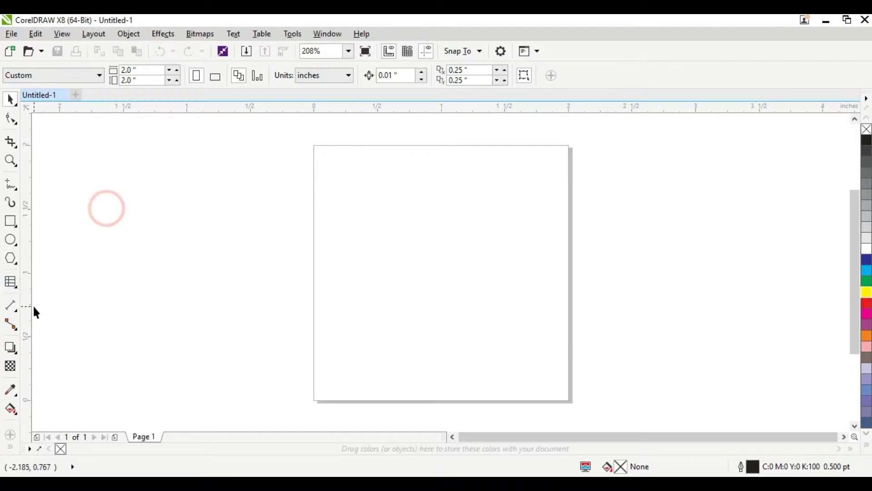
Add the artistic text "designing tutorials" in the upper part of the page.
scroll(107, 286, "up", 5)
scroll(245, 273, "down", 2)
scroll(241, 275, "up", 1)
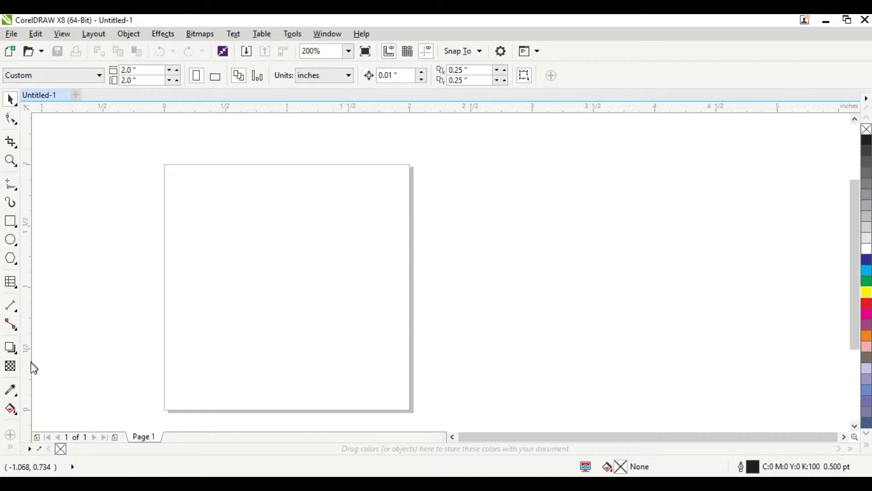
left_click(17, 288)
left_click(32, 281)
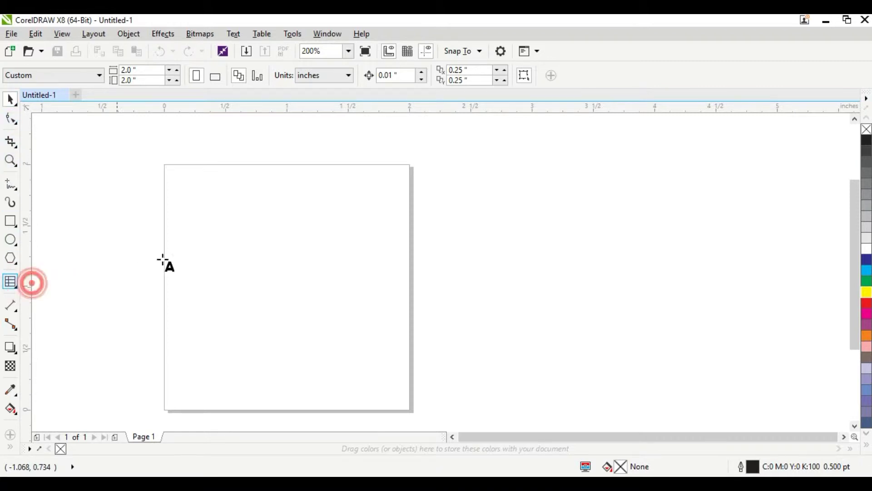
left_click(220, 240)
type("de")
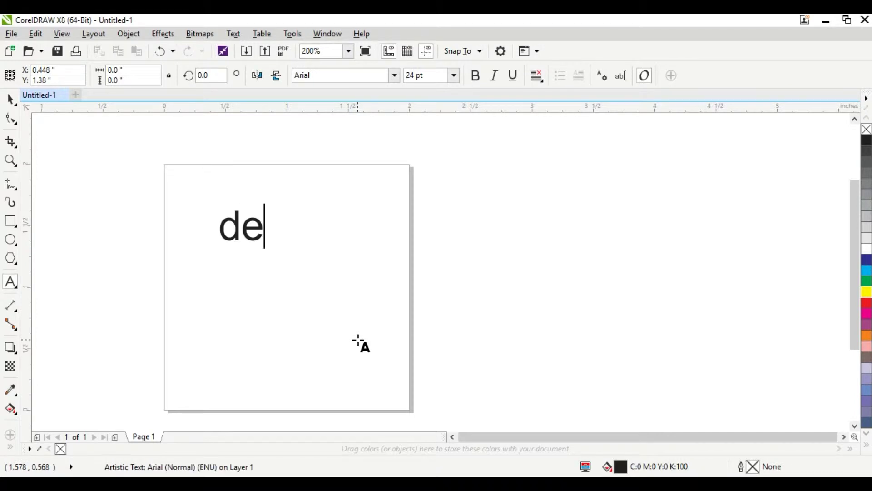
type("signing ")
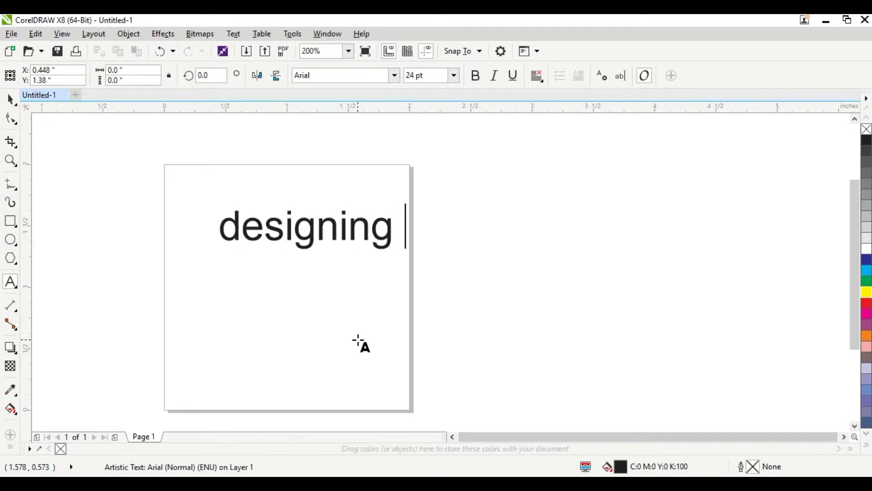
type("tutor")
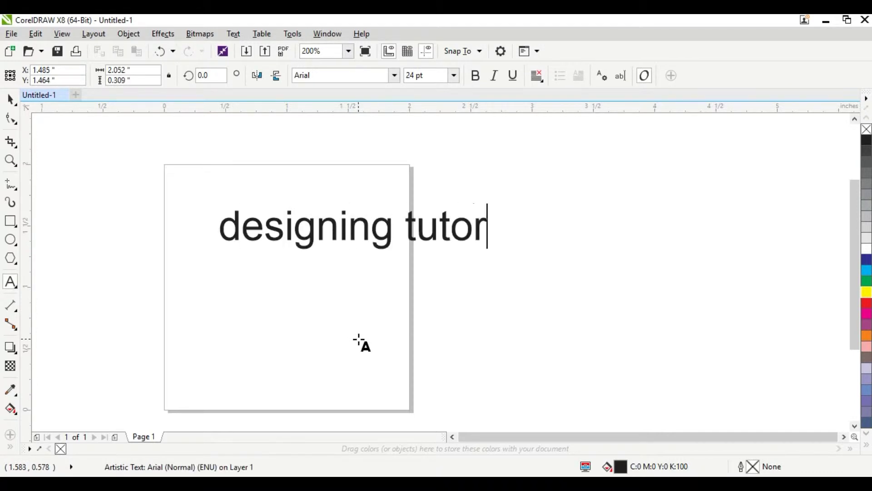
type("ials")
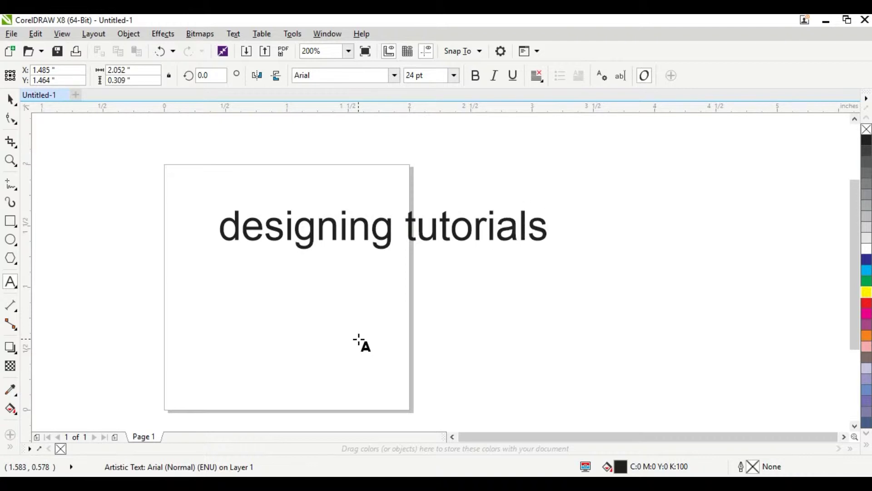
Centre the "designing tutorials" text on the page.
left_click(11, 105)
key("p")
scroll(578, 260, "down", 1)
scroll(447, 283, "up", 1)
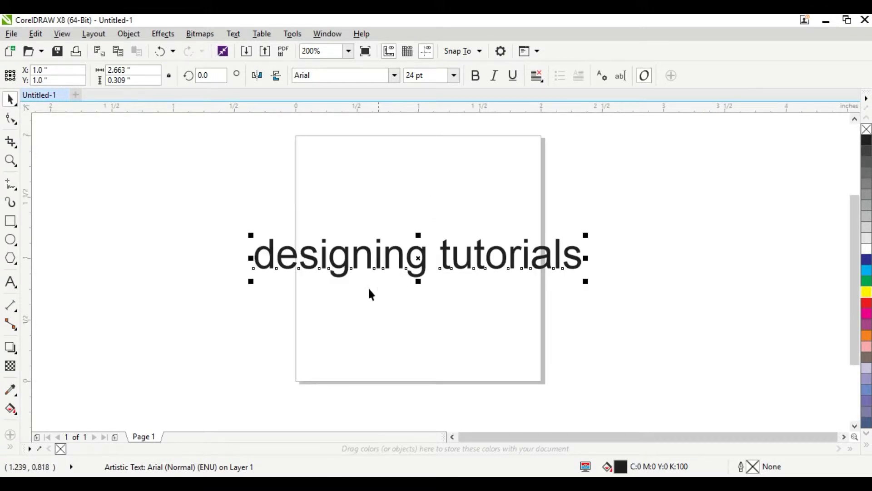
Change the case of the whole text to UPPERCASE and deselect it.
double_click(447, 256)
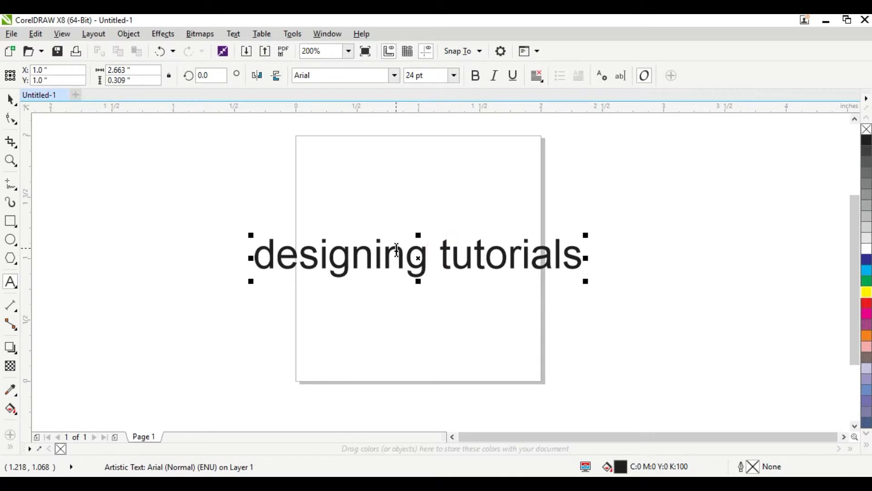
key("ctrl+a")
key("shift+F3")
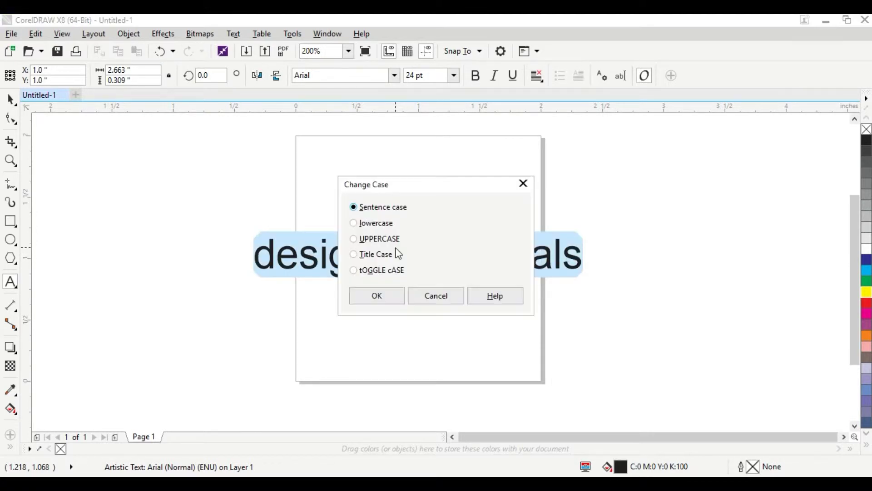
left_click(377, 238)
left_click(376, 295)
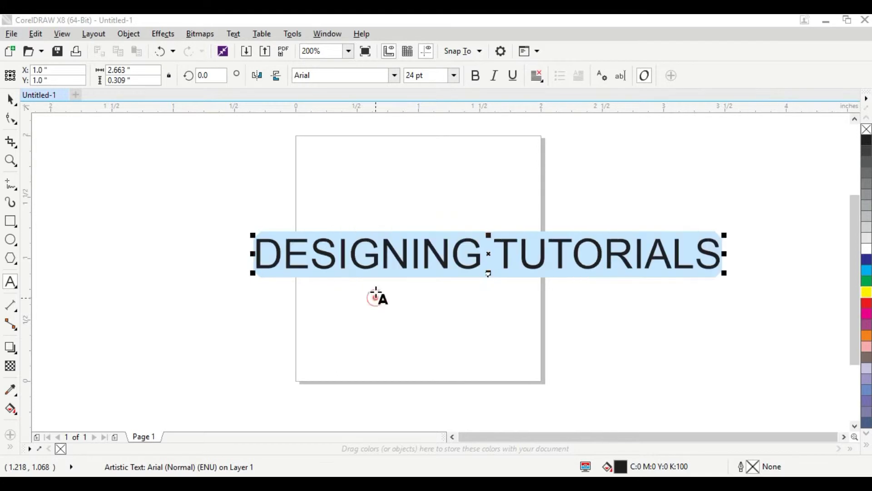
left_click(12, 99)
left_click(81, 139)
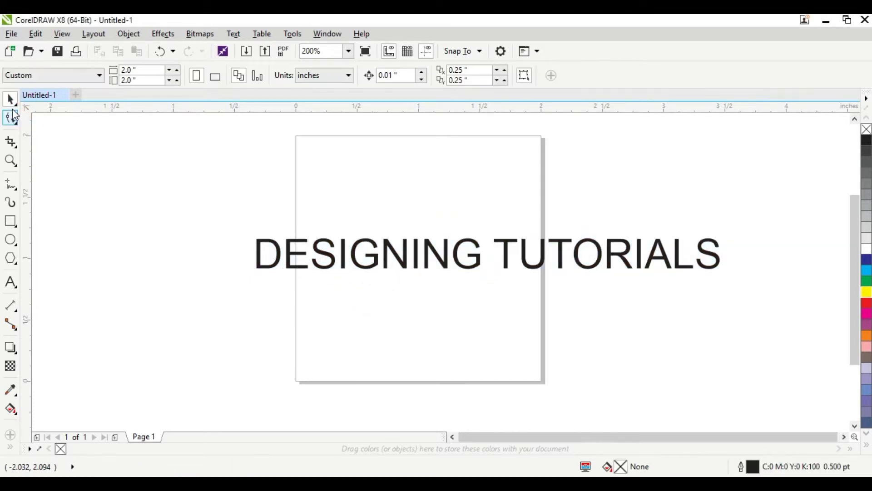
Set the text's font size to 11 pt and centre it on the page.
left_click(353, 243)
left_click(427, 75)
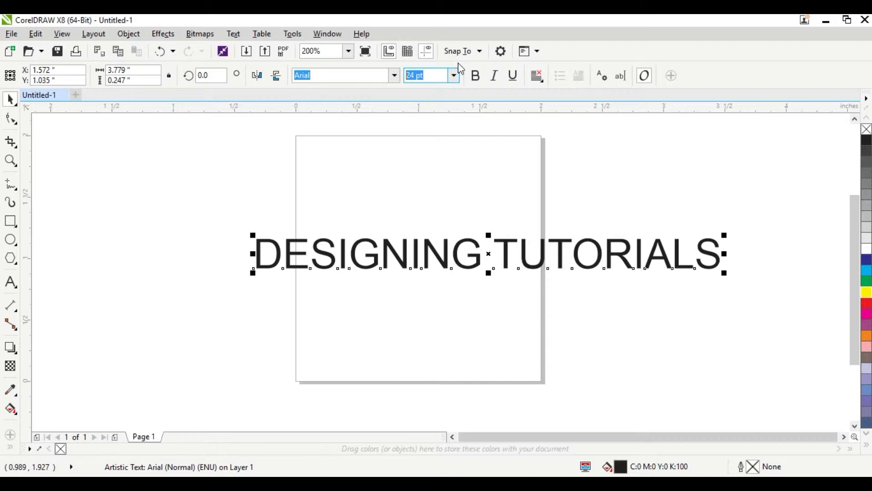
left_click(454, 76)
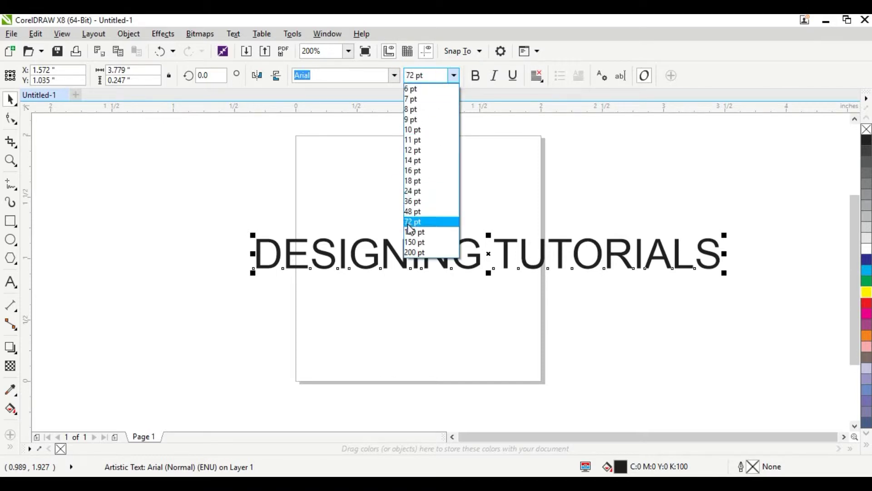
left_click(414, 140)
key("p")
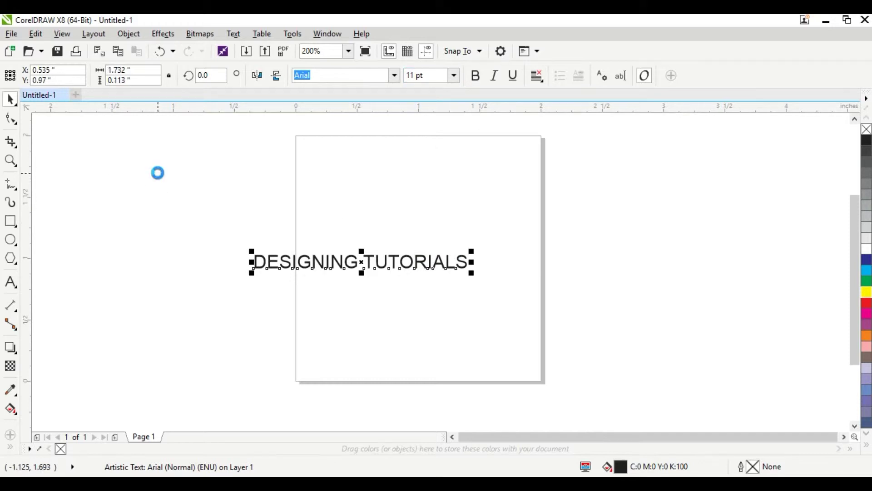
Set the text's font to Swis721 Cn BT Bold and enlarge it to about 14.58 pt, centred on the page.
left_click(393, 76)
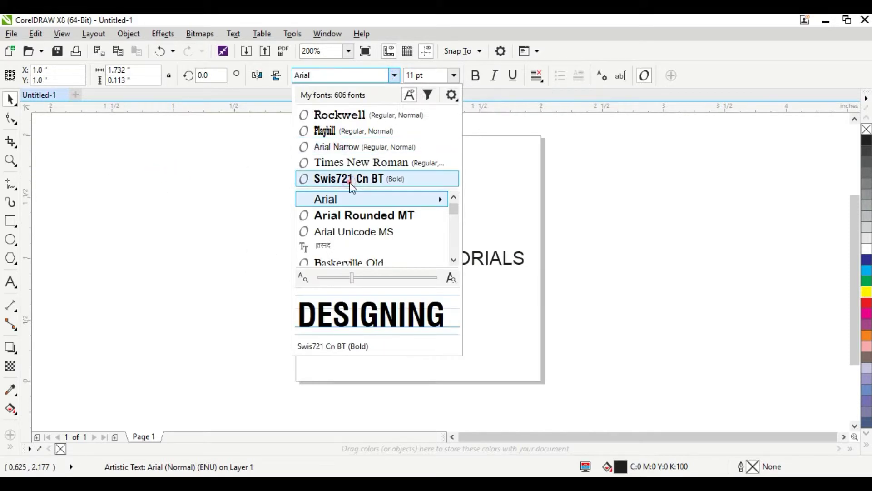
left_click(351, 182)
left_click_drag(489, 270, 543, 306)
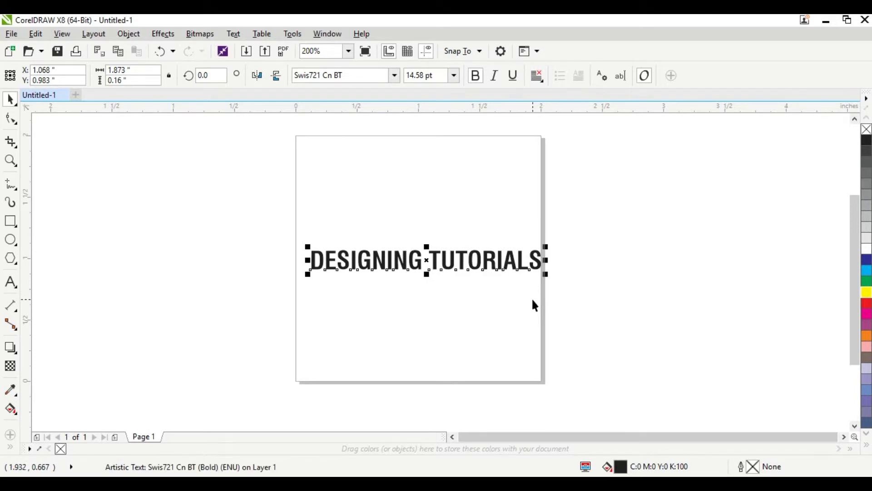
key("p")
scroll(376, 281, "up", 2)
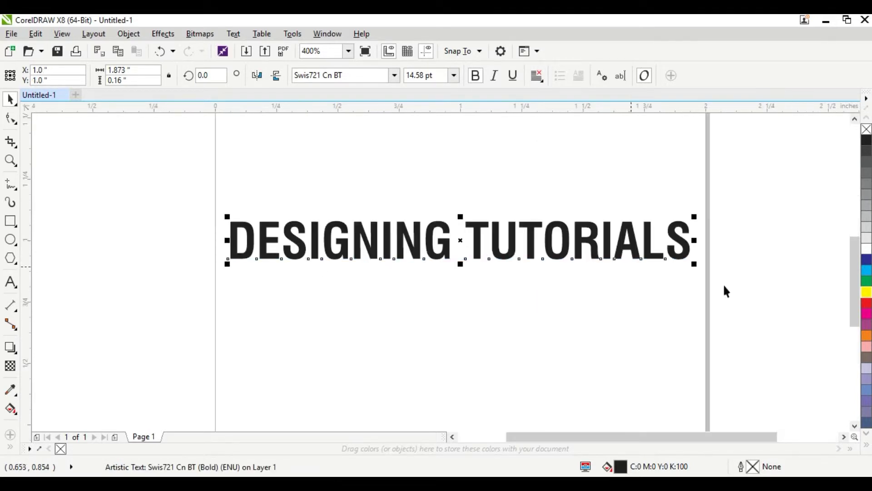
Fill the DESIGNING TUTORIALS text with red and deselect it.
left_click(867, 304)
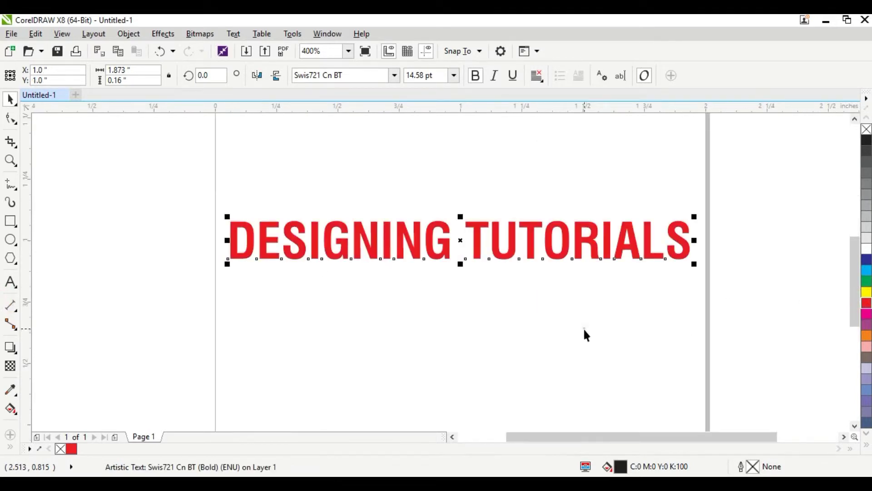
left_click(581, 220)
left_click(534, 158)
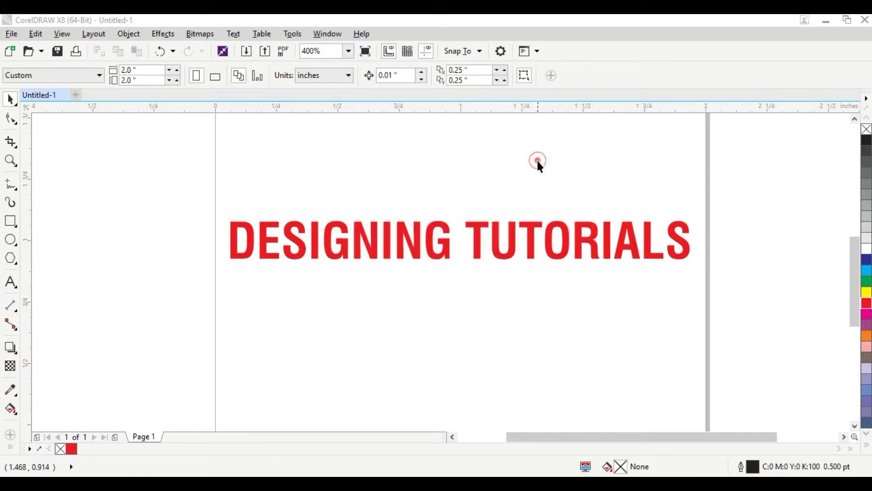
left_click(561, 163)
left_click(553, 226)
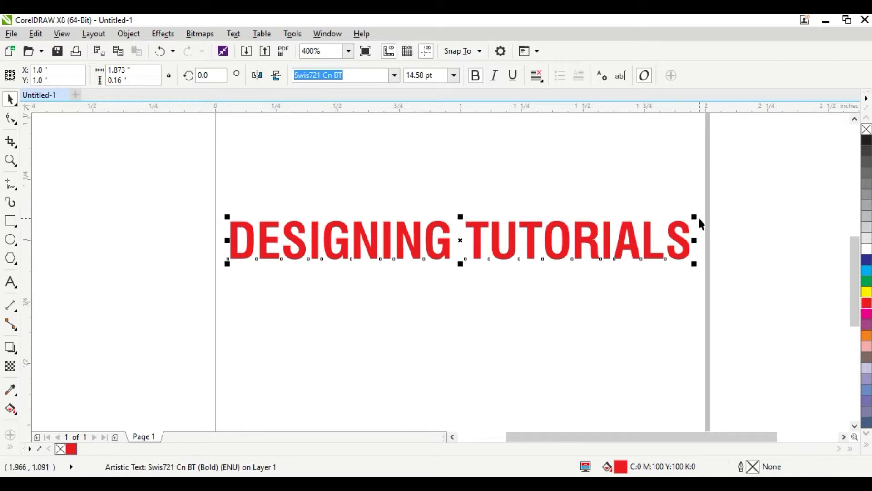
left_click(629, 193)
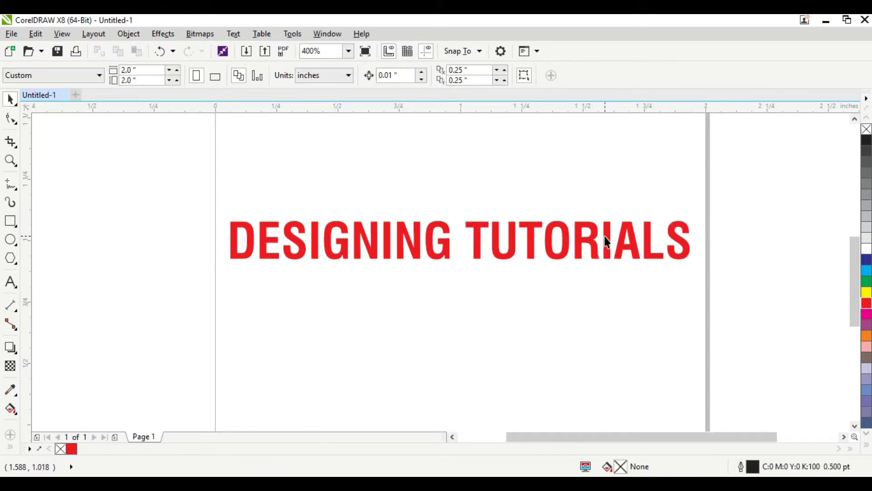
left_click(604, 236)
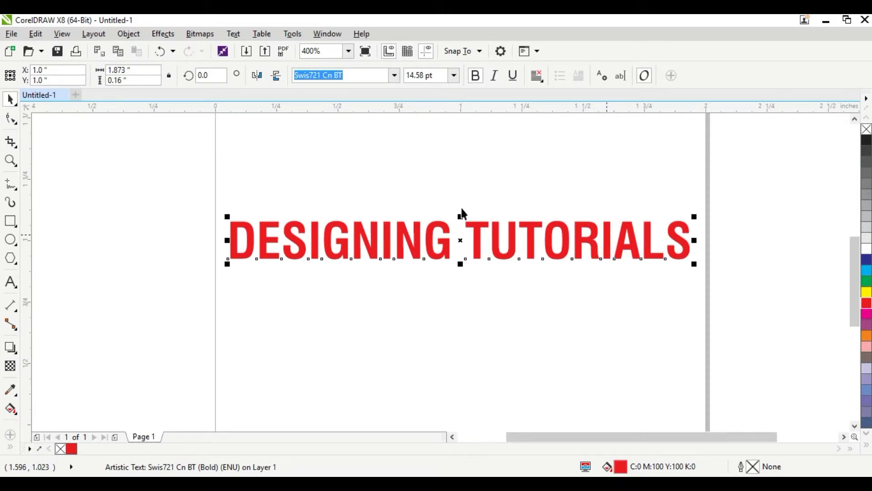
left_click(302, 308)
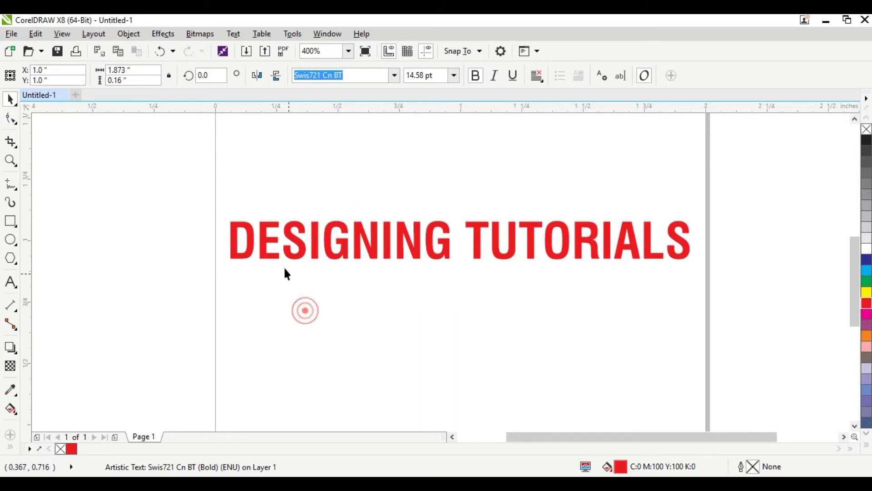
Apply a drop shadow to the red text using the Perspective Top Left preset.
left_click(296, 249)
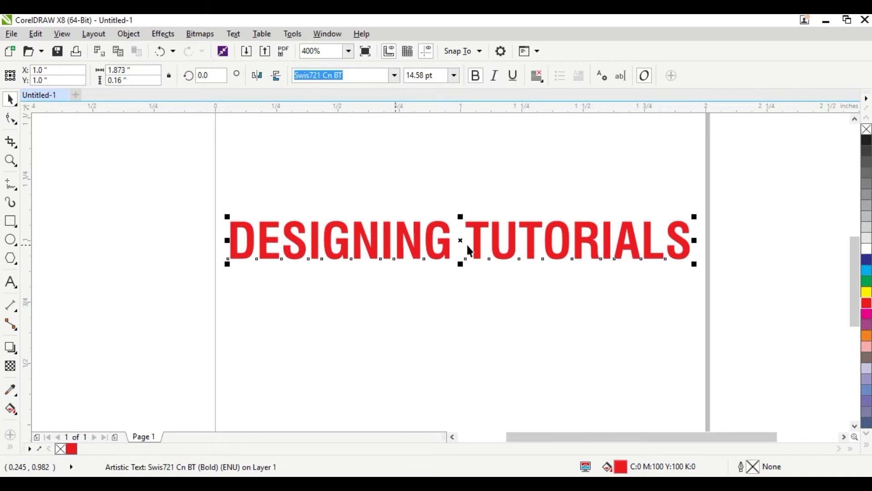
left_click(17, 354)
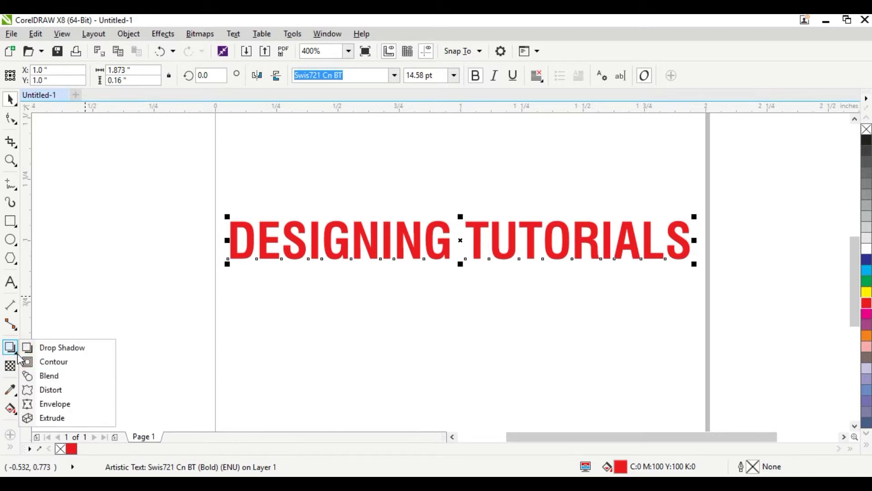
left_click(60, 348)
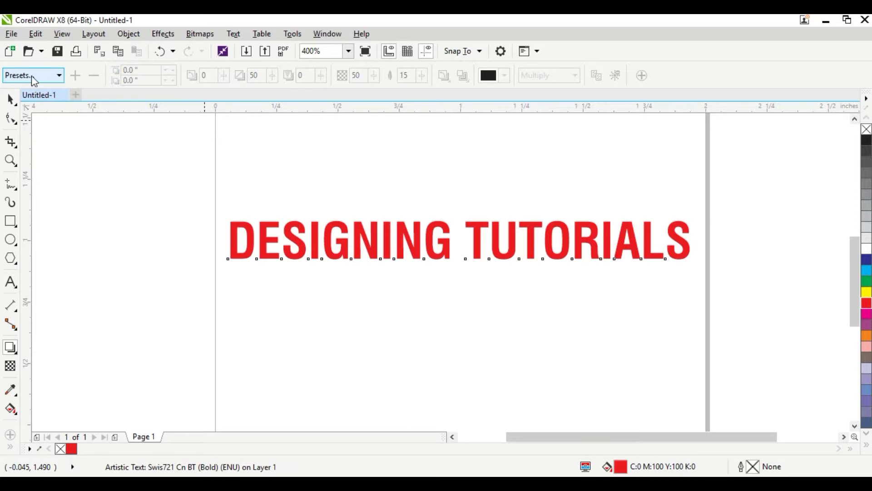
left_click(60, 75)
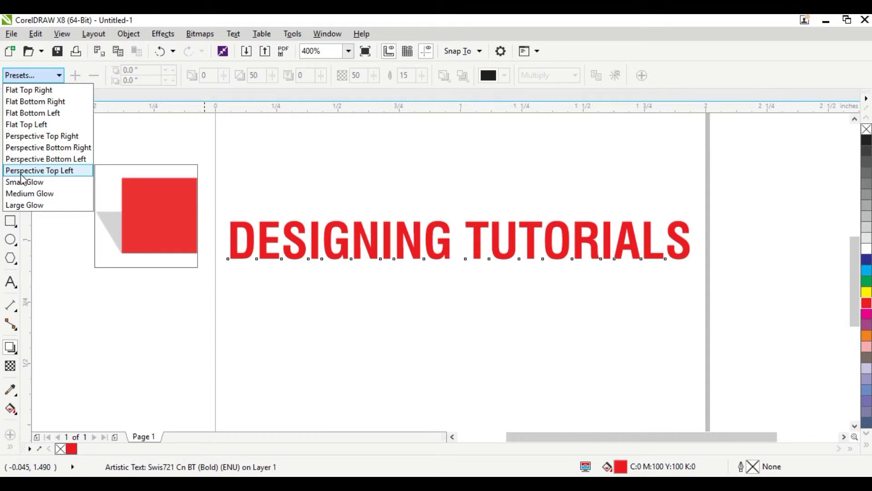
left_click(55, 172)
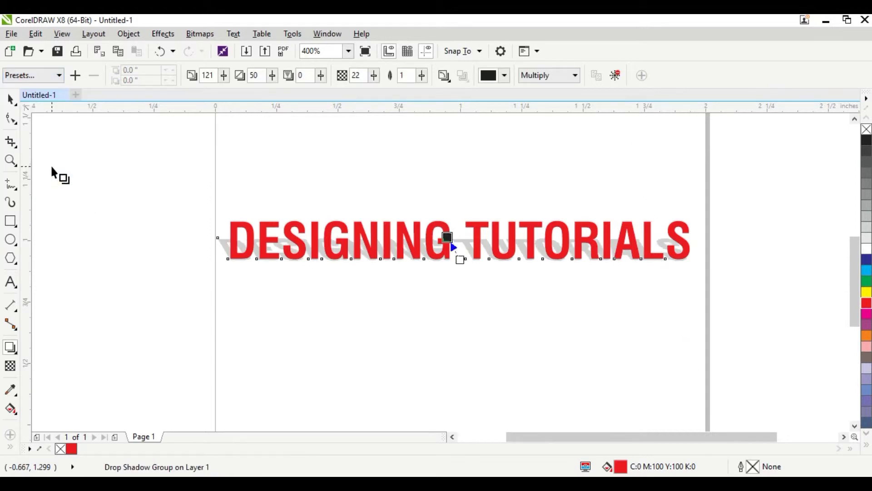
Redirect the perspective shadow straight upward to a 90-degree angle, ending just above the letters.
scroll(475, 256, "up", 2)
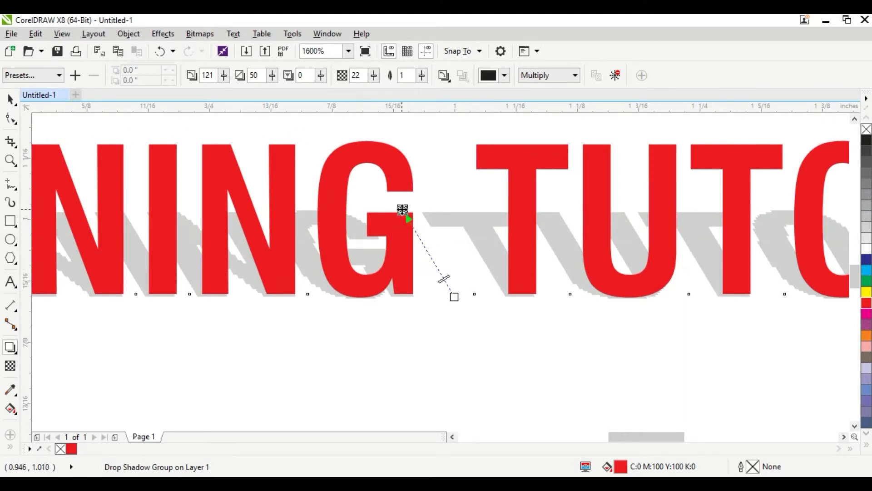
left_click_drag(402, 206, 454, 138)
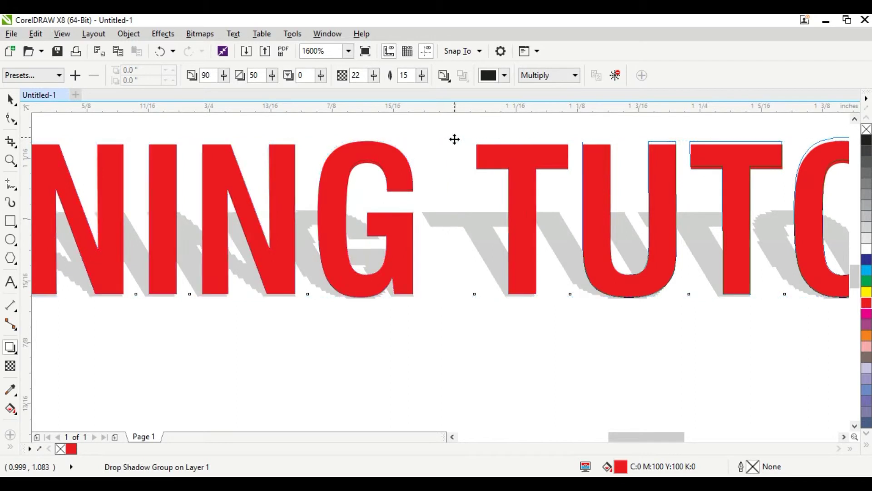
left_click(454, 137)
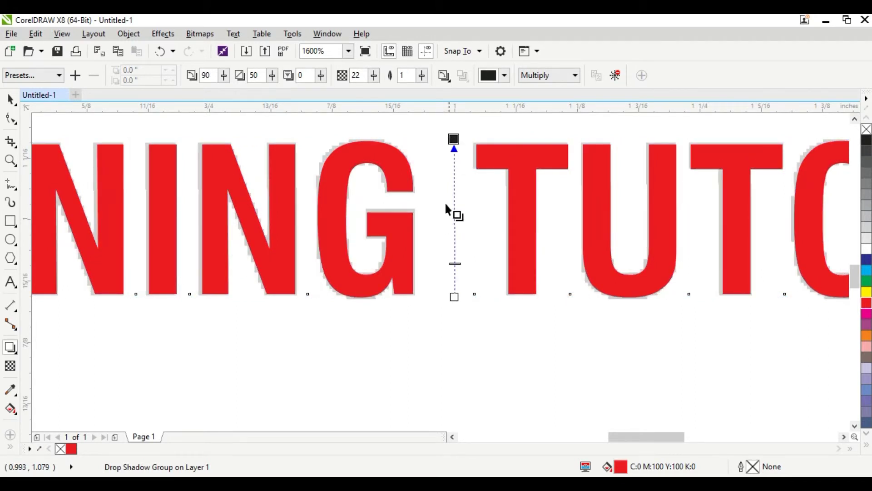
Raise the perspective shadow's opacity to 70 and undo the stray redirection of the shadow made after it.
left_click_drag(453, 264, 454, 194)
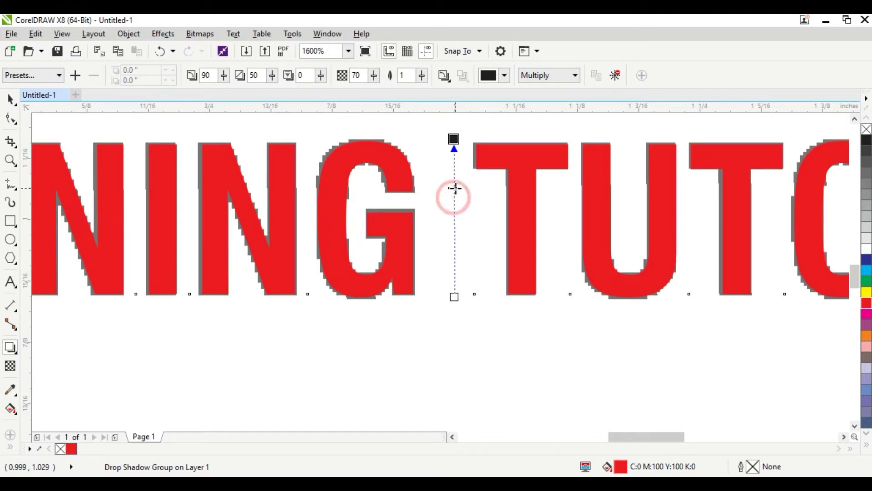
left_click(455, 194)
left_click(449, 241)
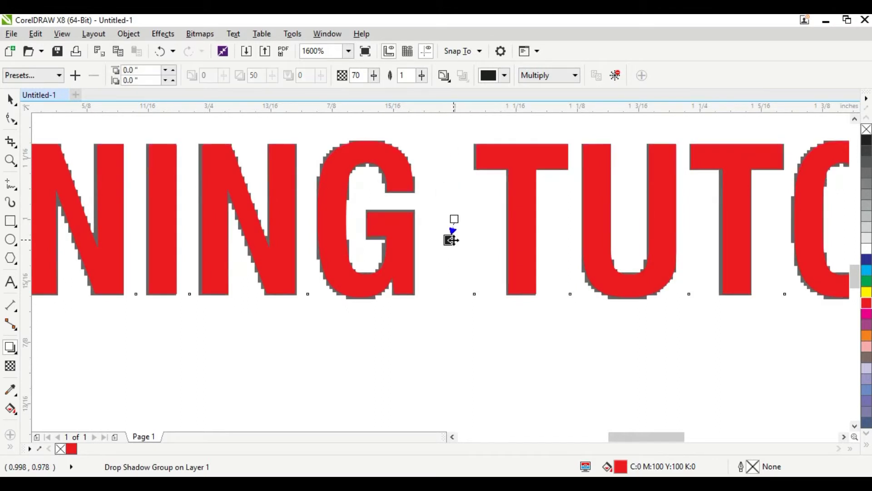
key("ctrl+z")
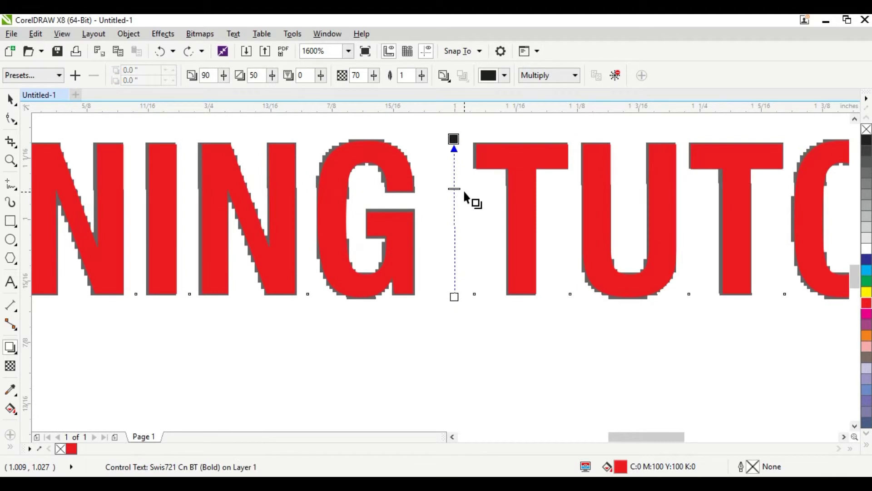
Tilt the perspective shadow slightly left to a 93-degree angle and lower its opacity to 26.
mouse_move(454, 139)
left_mouse_down()
mouse_move(445, 149)
mouse_move(447, 136)
left_mouse_up()
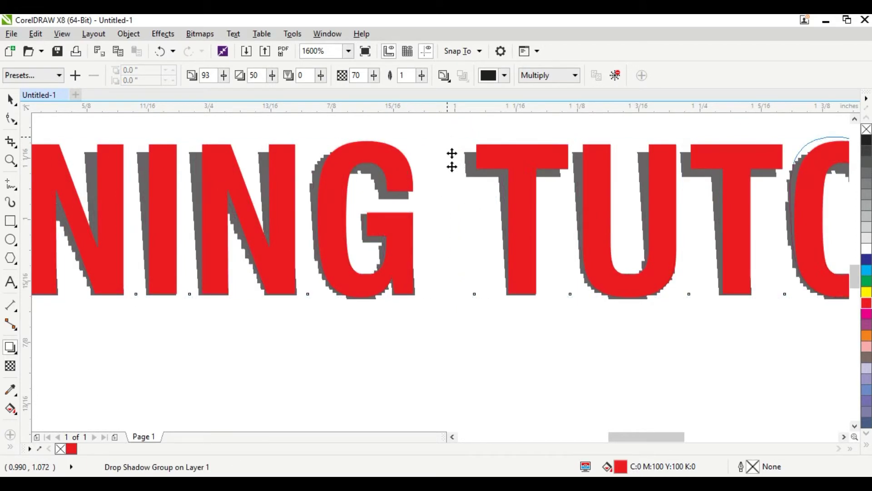
left_click_drag(447, 187, 453, 255)
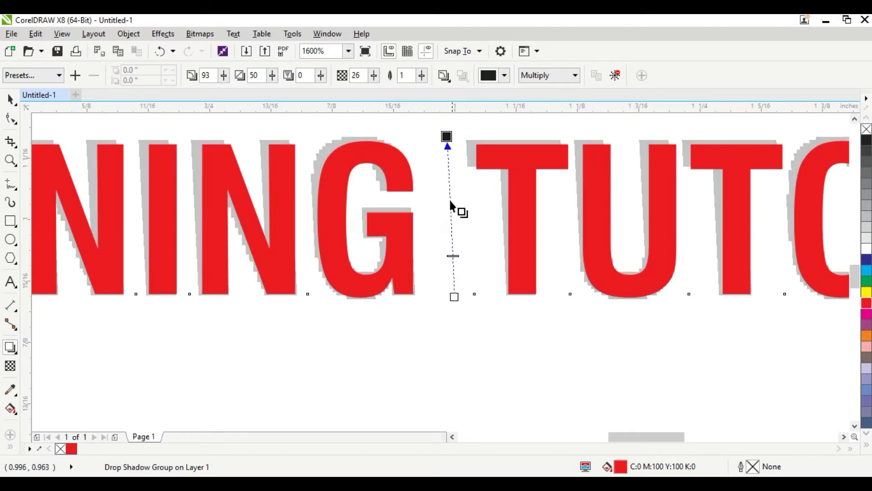
left_click(447, 136)
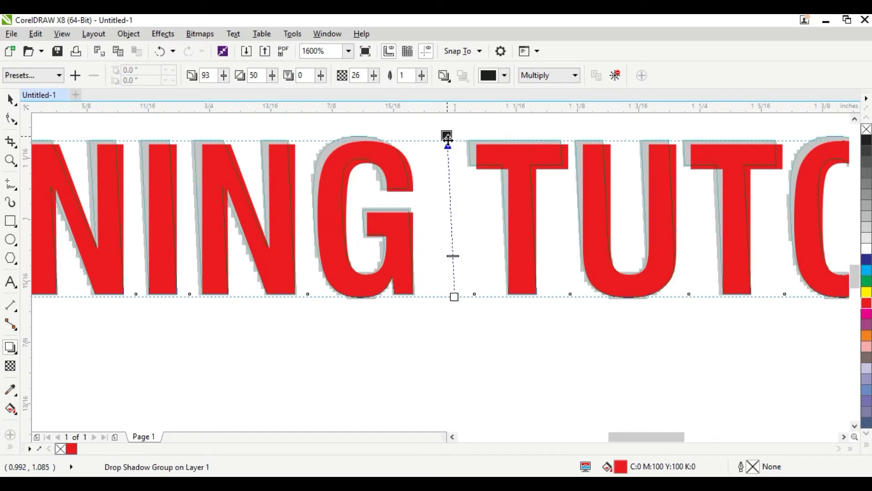
Recolour the drop shadow to yellow-green, C28 M0 Y100 K0.
left_click(505, 75)
left_click(547, 206)
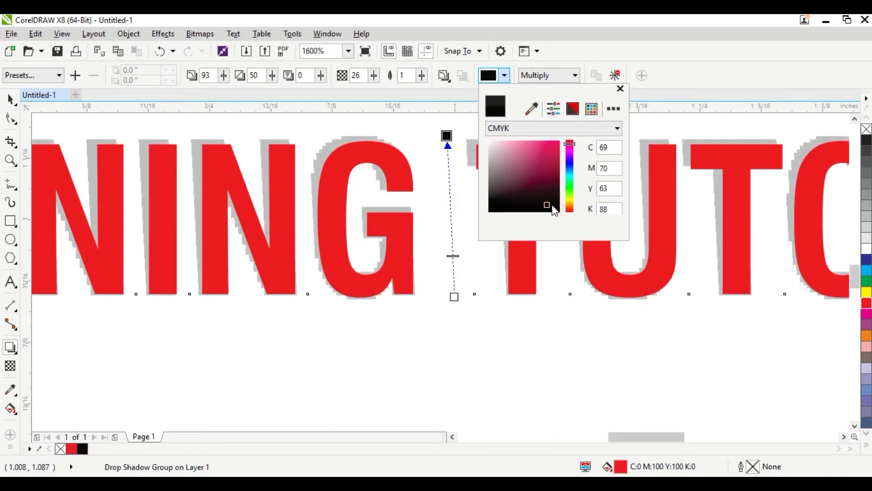
left_click(570, 198)
left_click(552, 150)
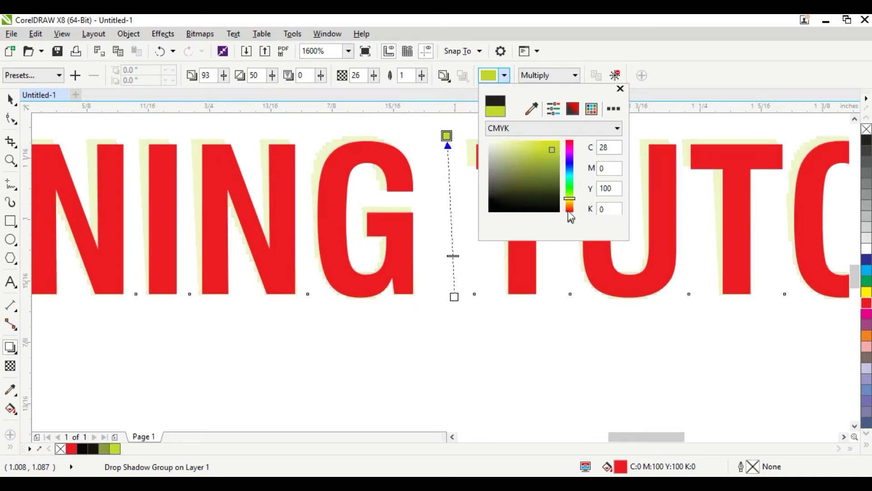
Recolour the shadow dark blue, darken it to a near-black navy, and reselect the shadowed text.
left_click(568, 162)
left_click(548, 181)
left_click(539, 180)
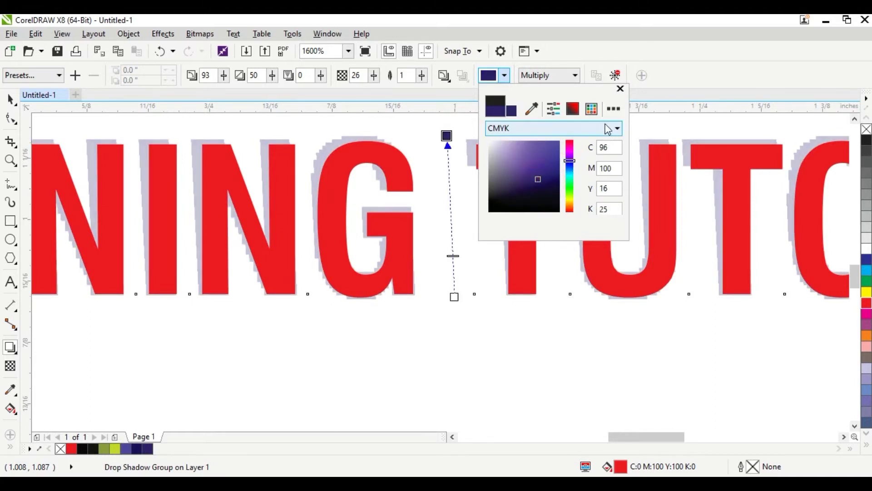
left_click(544, 193)
left_click(511, 336)
left_click(11, 99)
left_click(377, 380)
left_click(349, 154)
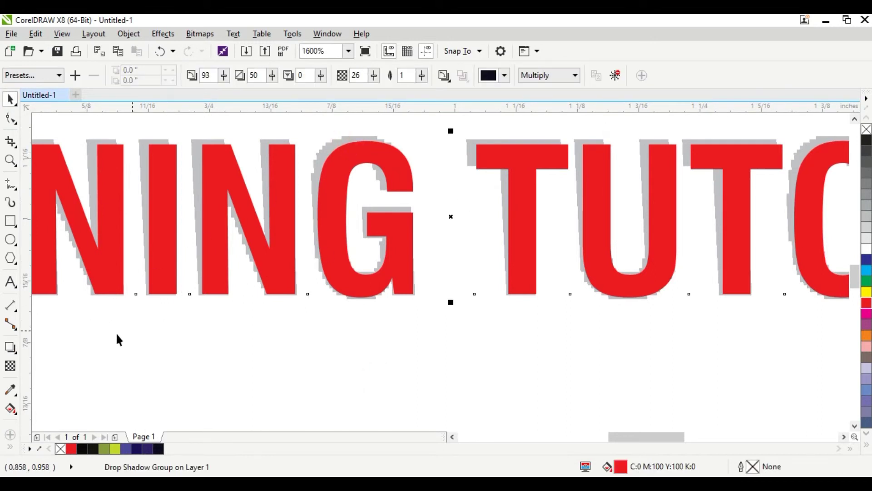
Clear the perspective drop shadow from the text and apply the Small Glow shadow preset instead.
left_click(10, 347)
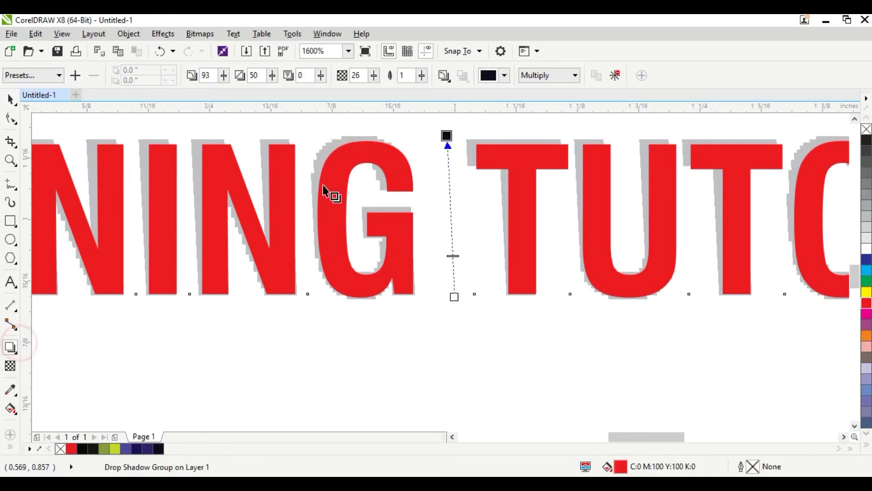
left_click(616, 76)
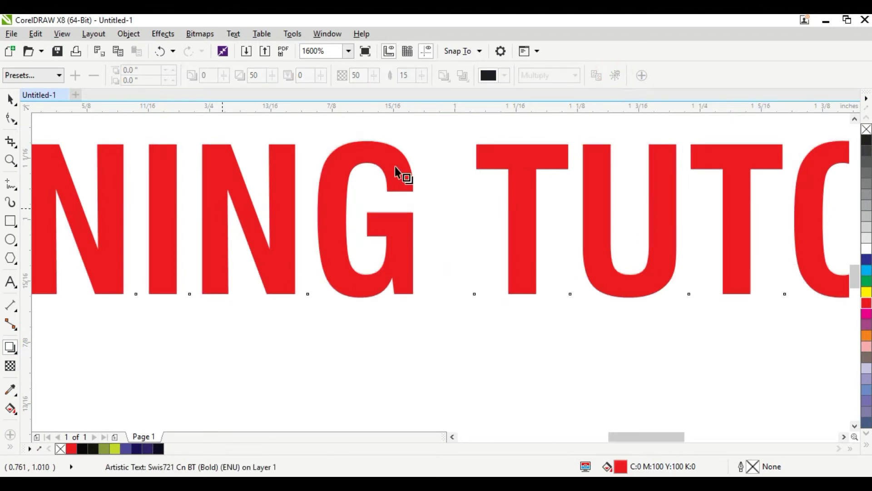
left_click(48, 76)
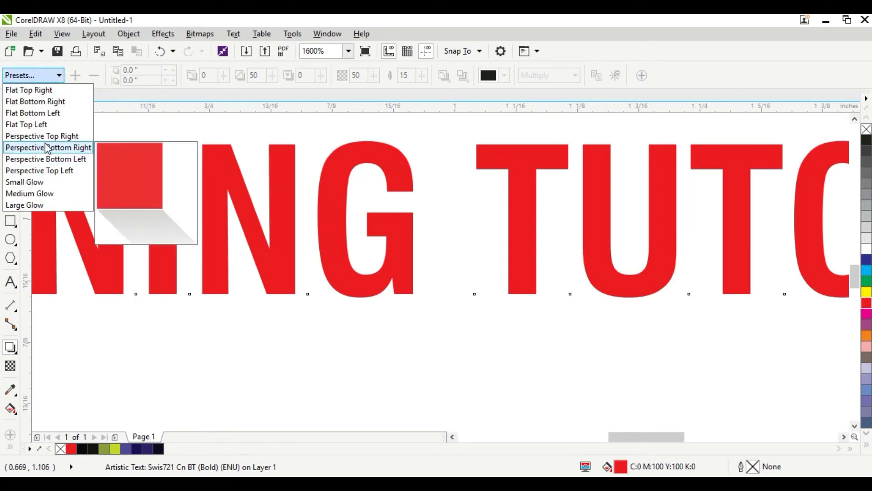
left_click(38, 182)
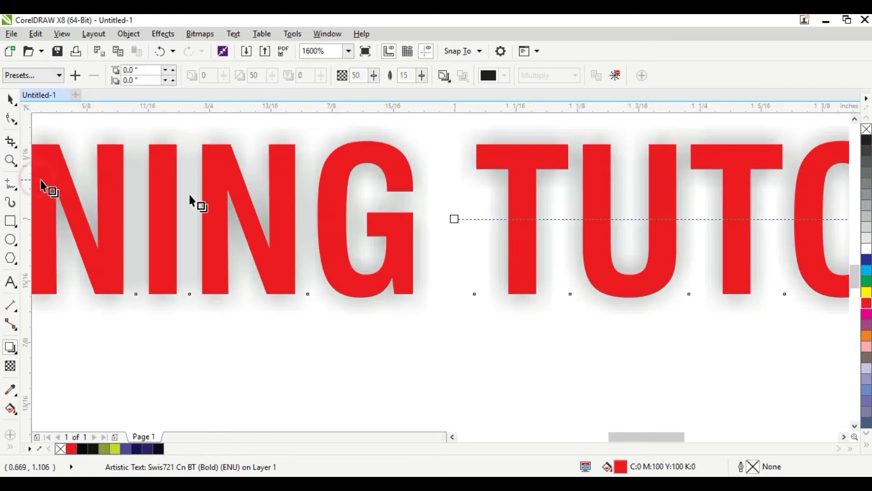
Reduce the glow's opacity to 62, recolour it black, and deselect the text.
scroll(287, 235, "down", 2)
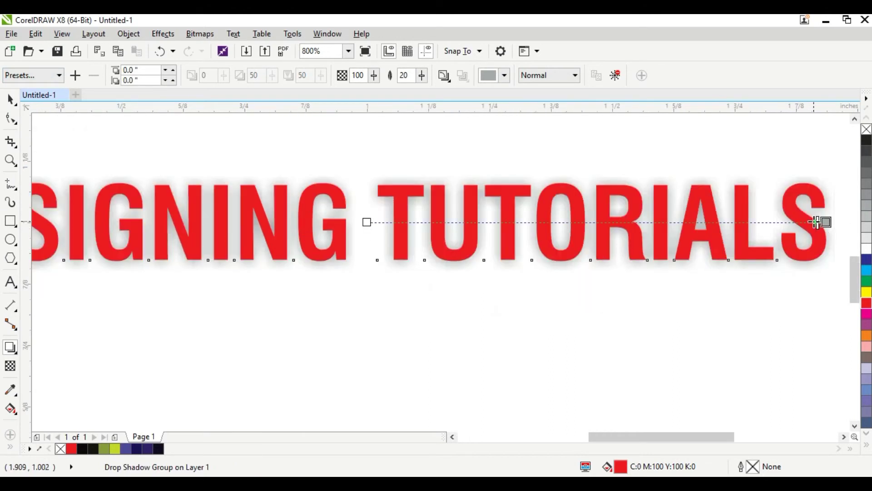
left_click_drag(817, 223, 649, 224)
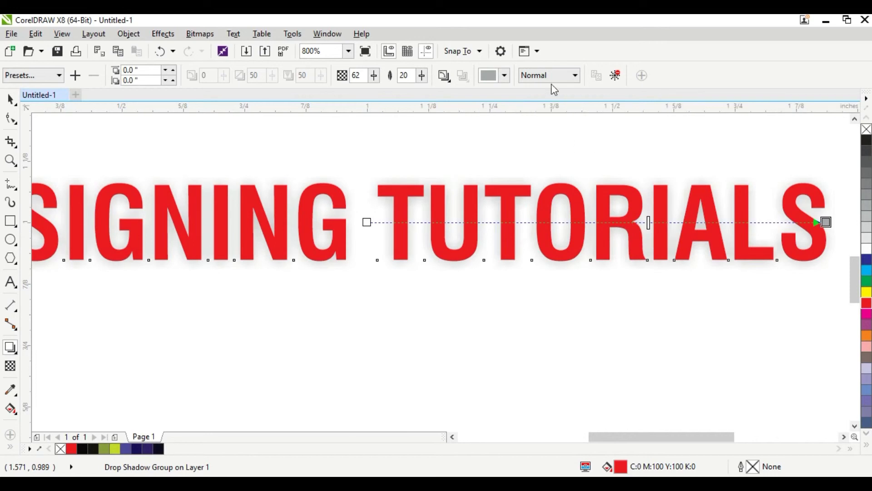
left_click(504, 75)
left_click_drag(492, 165, 557, 212)
left_click(539, 296)
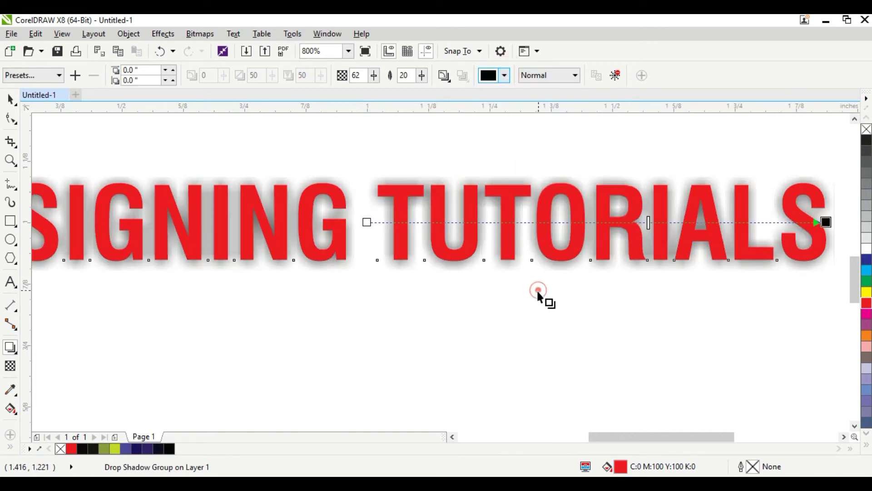
left_click(10, 97)
left_click(408, 150)
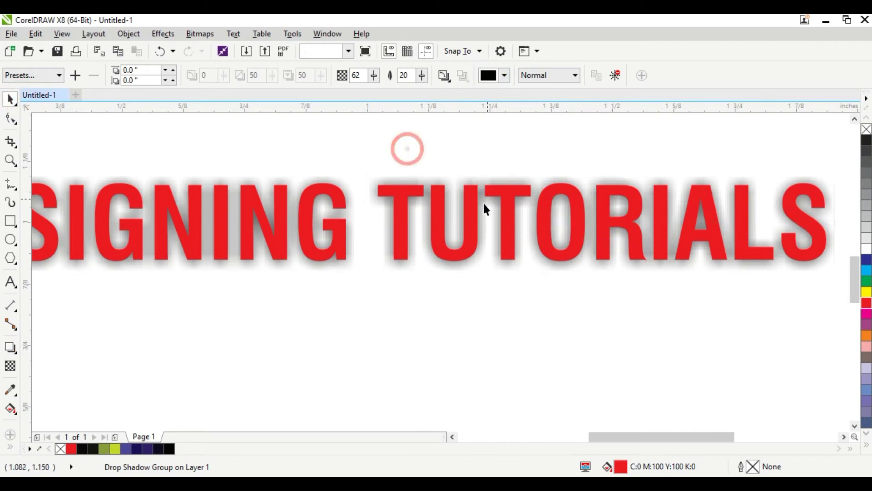
Give the DESIGNING TUTORIALS text a white outline.
scroll(484, 200, "down", 1)
scroll(346, 200, "up", 2)
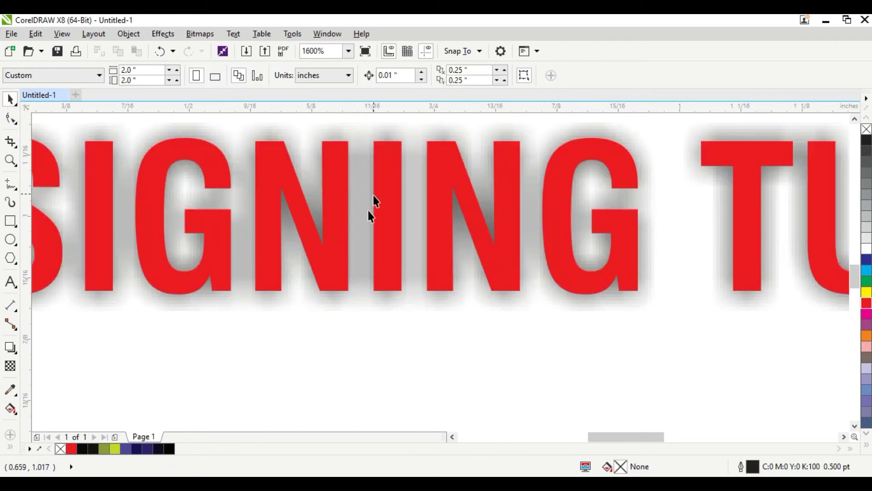
scroll(372, 195, "down", 1)
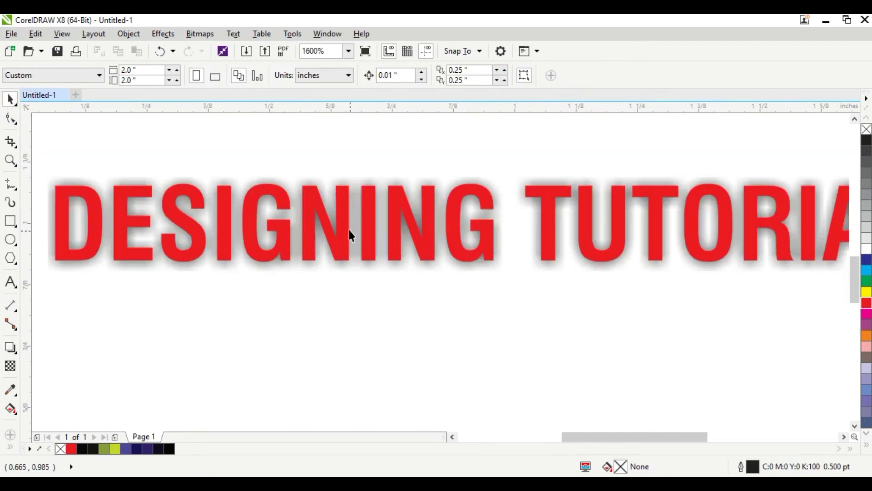
left_click(220, 203)
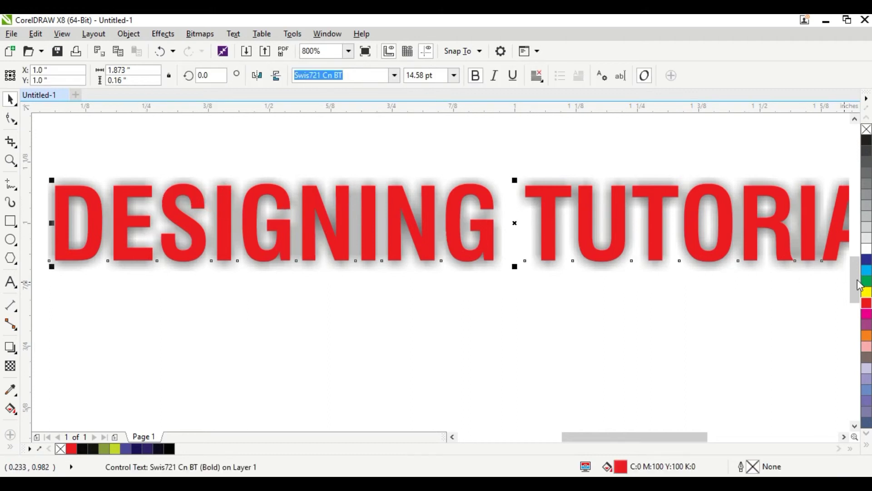
right_click(866, 249)
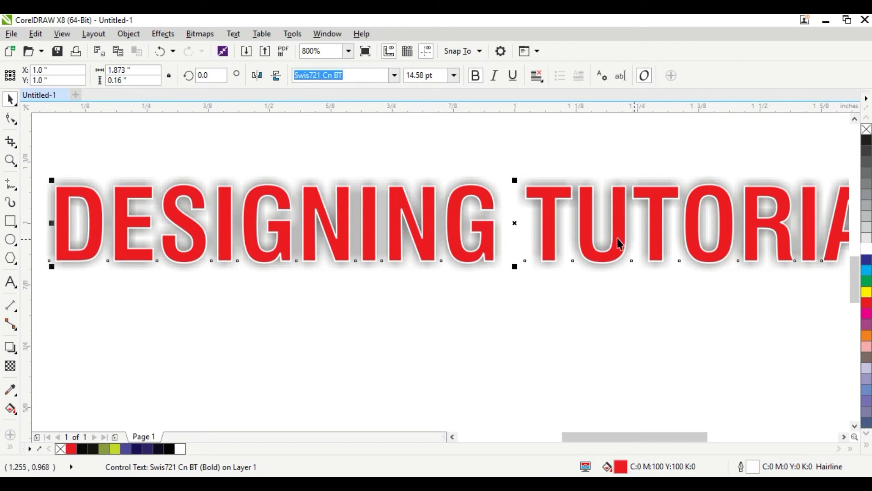
Set the text outline to 1.0 pt with rounded corners, placed behind the fill and scaled with the object.
double_click(753, 467)
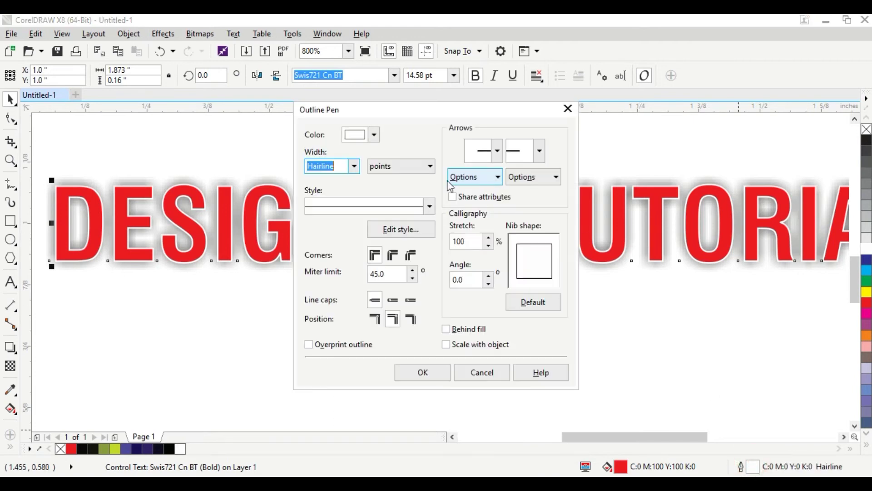
left_click(356, 166)
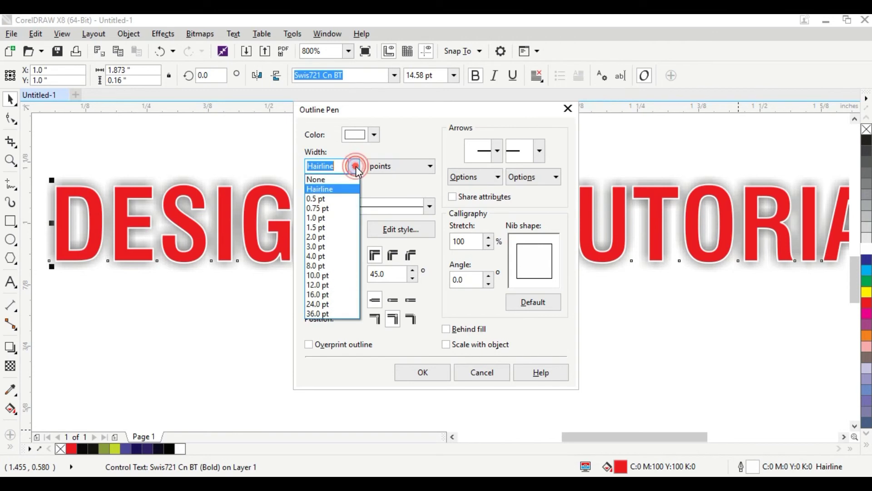
left_click(326, 217)
left_click(391, 255)
left_click(446, 329)
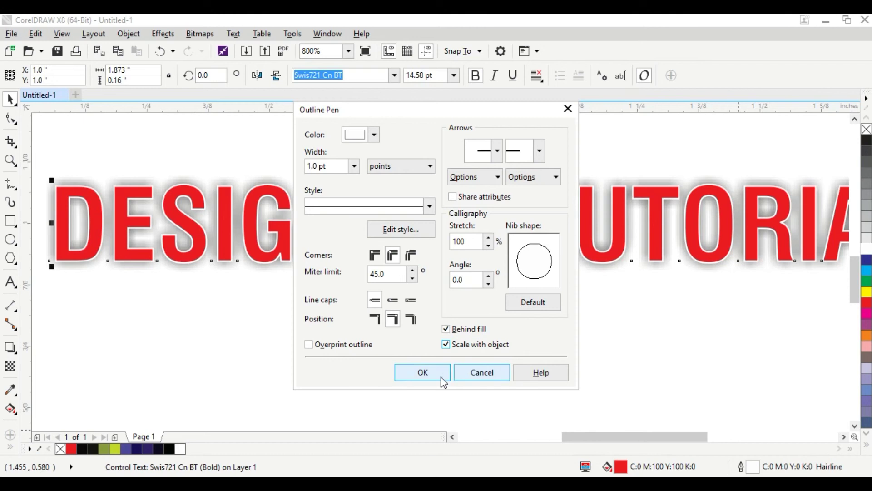
left_click(423, 373)
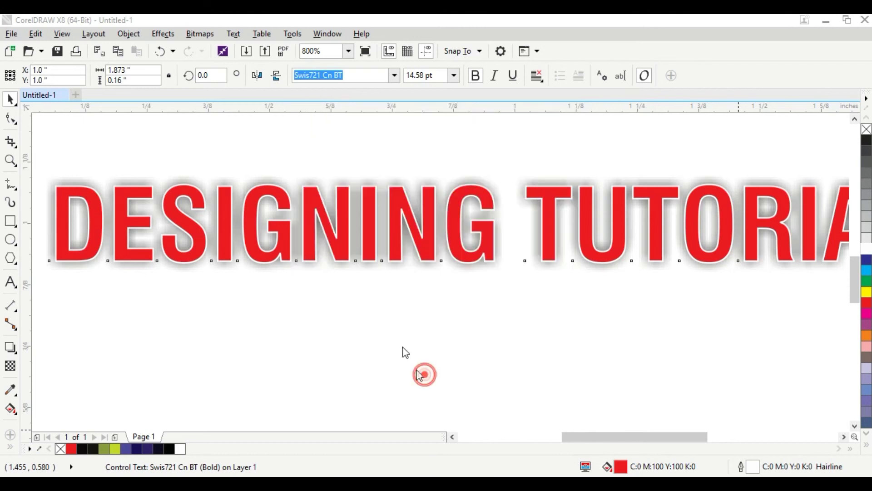
Examine the white outline and dark glow around the lettering up close and across the page, leaving the text deselected.
scroll(226, 202, "up", 1)
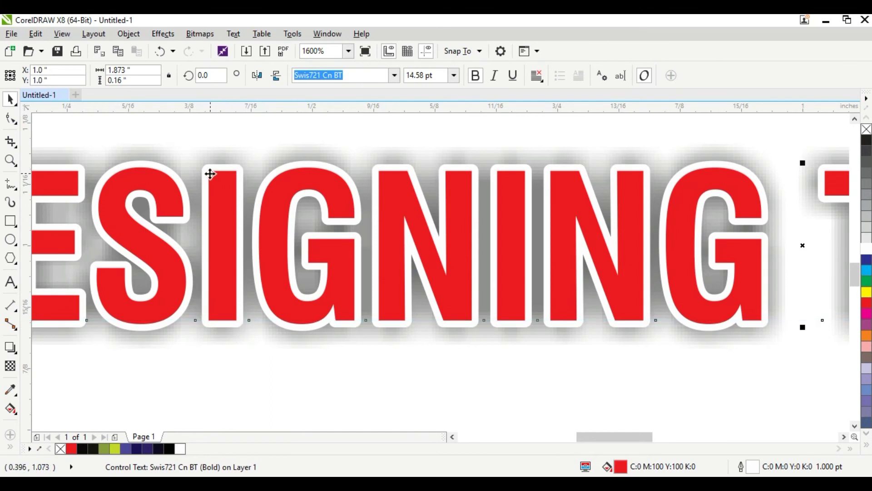
scroll(253, 271, "down", 2)
left_click(312, 387)
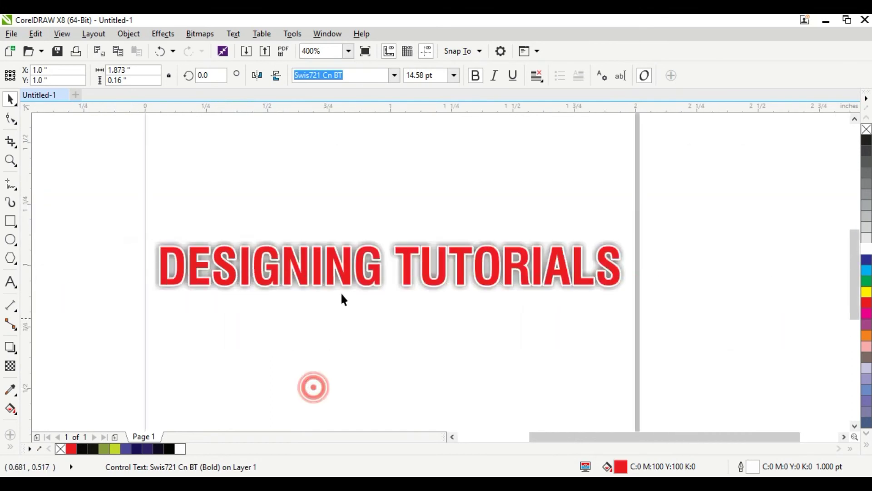
left_click(350, 275)
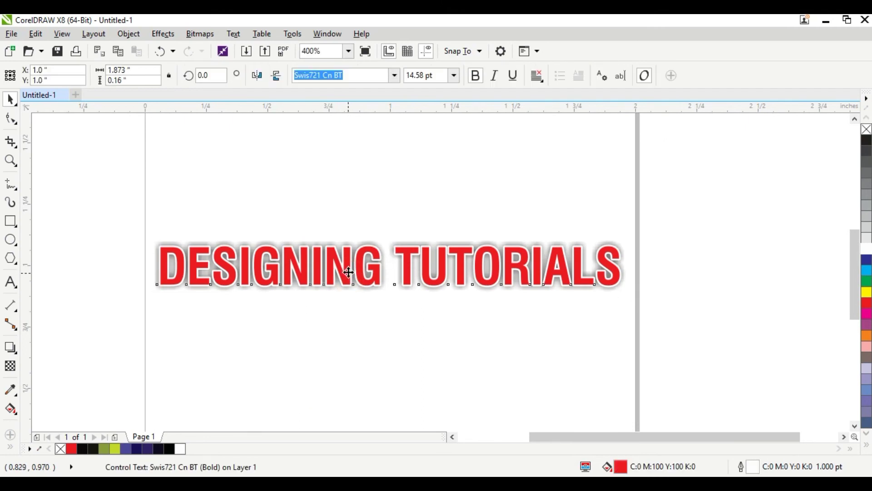
left_click(386, 321)
scroll(397, 271, "up", 1)
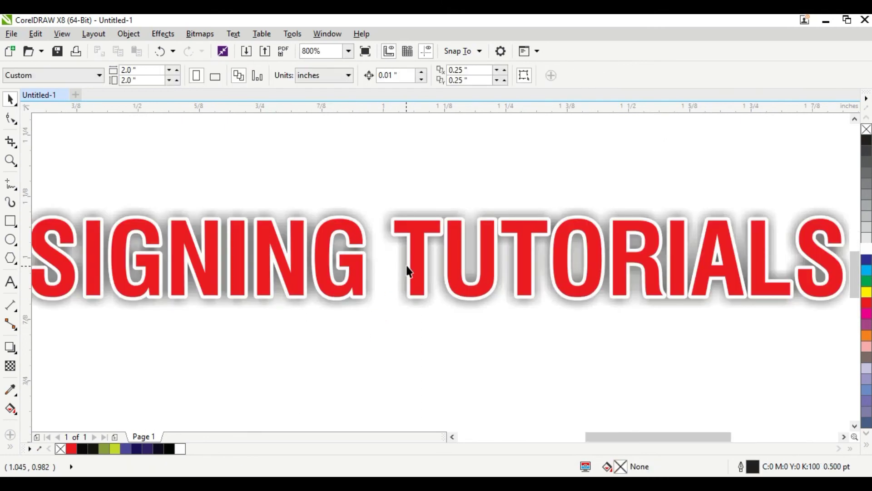
scroll(353, 243, "down", 1)
left_click(347, 236)
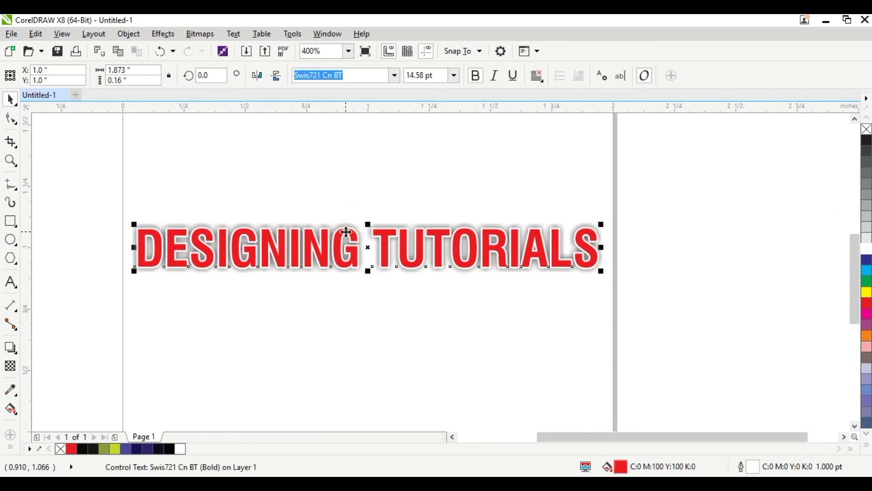
left_click(294, 319)
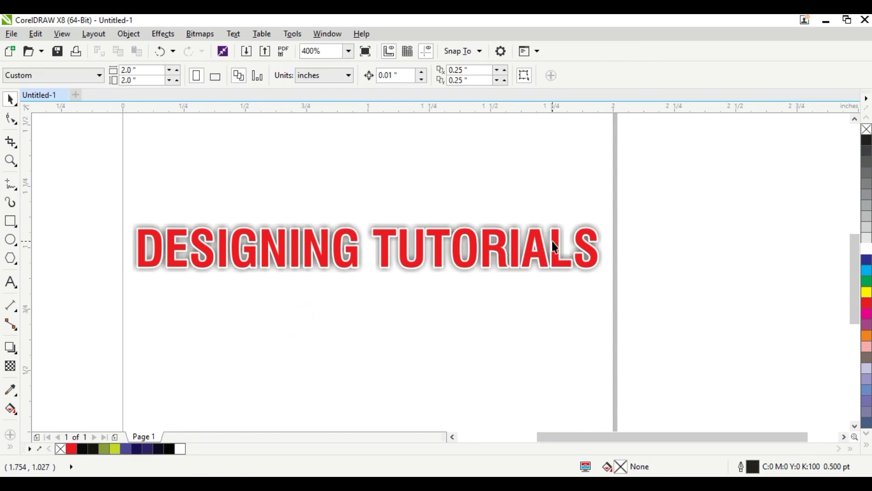